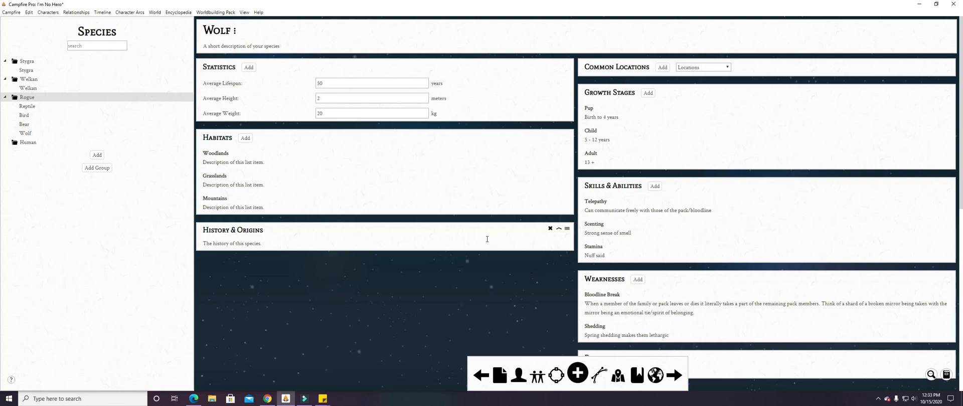
Add a weakness named Shedding to the Reptile species and describe it as "Lethargic, irritatable"
click(54, 109)
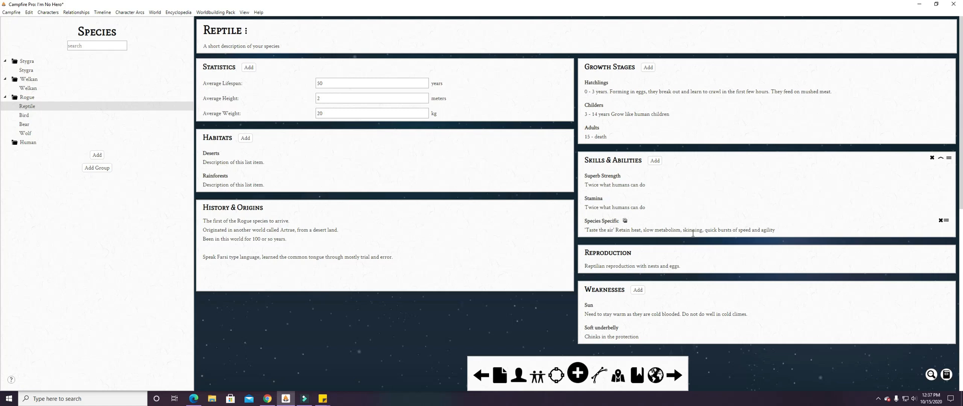
click(637, 290)
scroll(707, 268, down, 2)
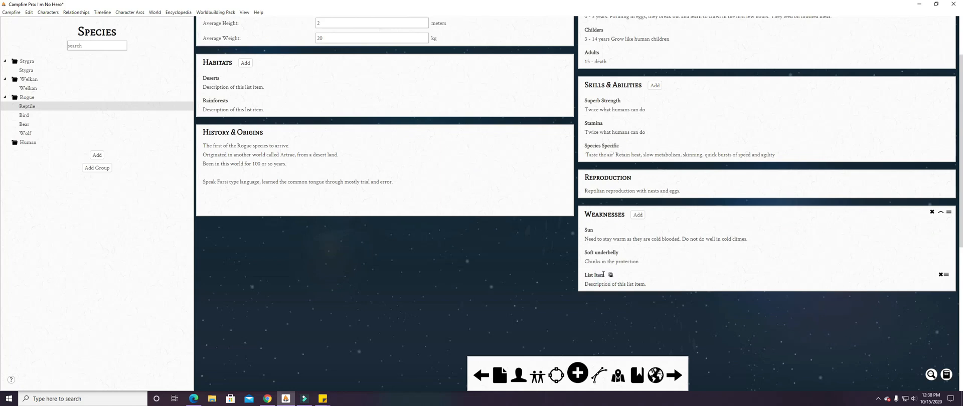
drag(604, 275, 583, 279)
text(Shedding)
drag(649, 285, 585, 284)
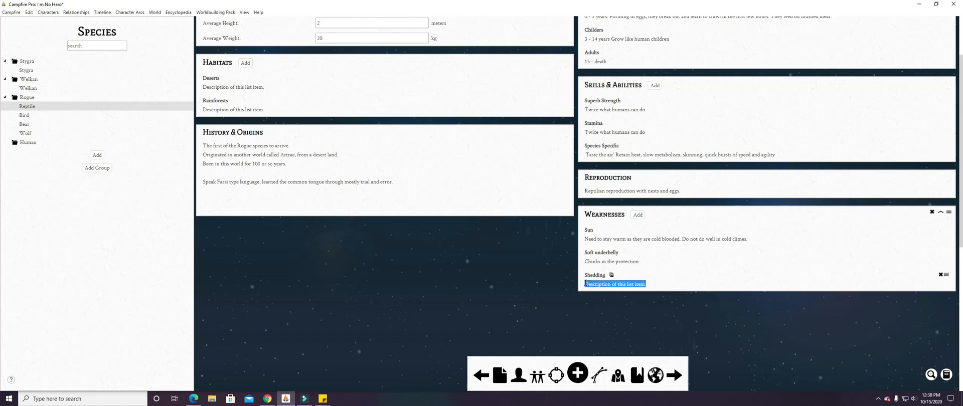
text(Lethargic)
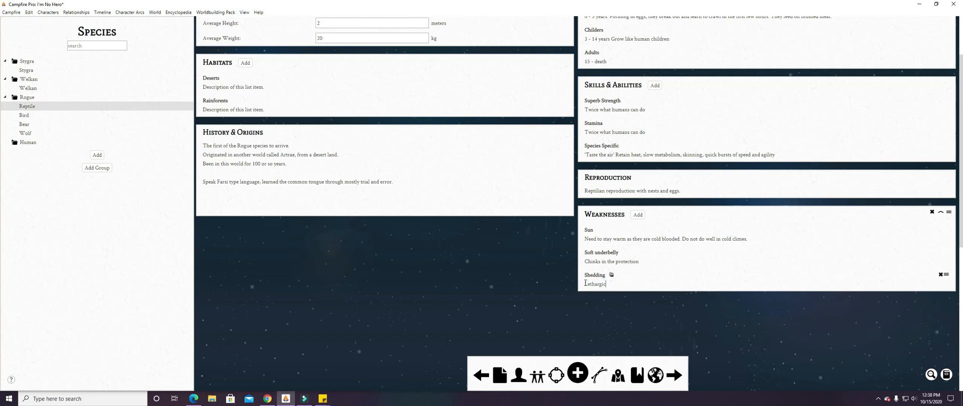
text(, irritatable)
Add two weaknesses to the Bird species: Light bones, described as "Easily breakable", and Prone to Opportunity
click(33, 116)
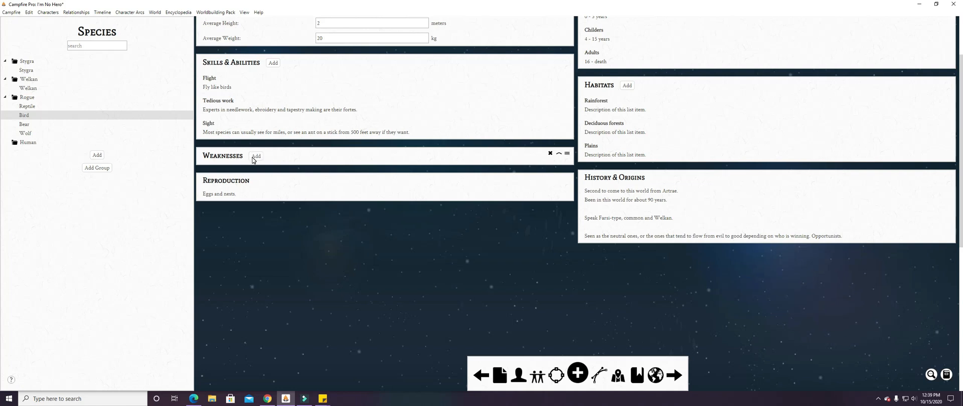
scroll(419, 248, up, 2)
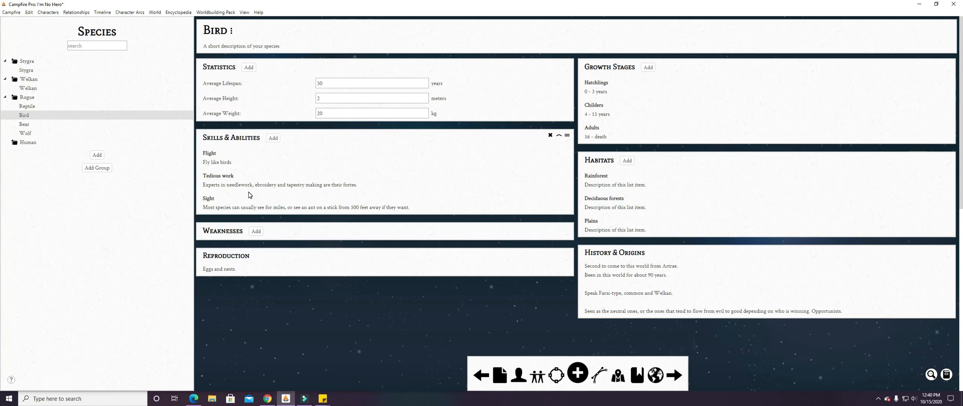
mouse_move(211, 202)
click(255, 231)
drag(222, 247, 202, 251)
text(Light bones)
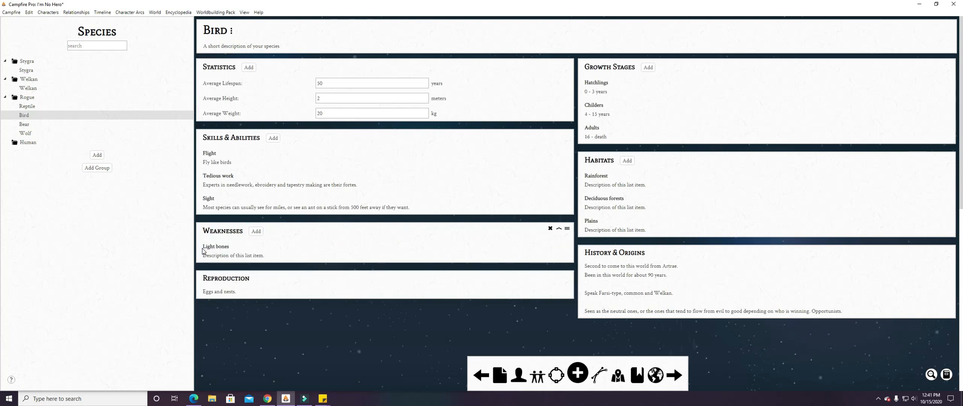
drag(264, 258, 203, 257)
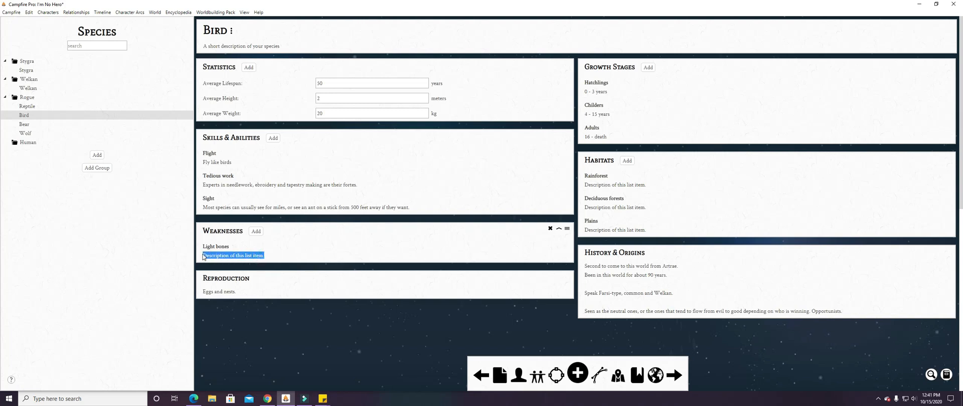
text(Easily)
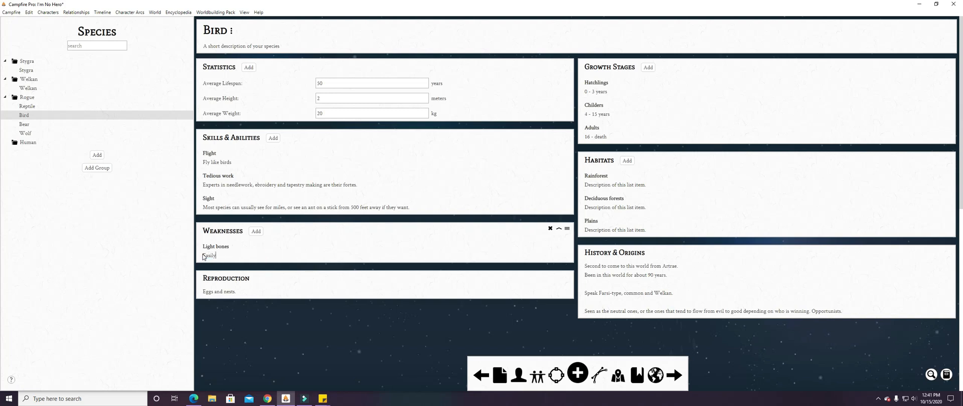
text( breakable)
click(256, 231)
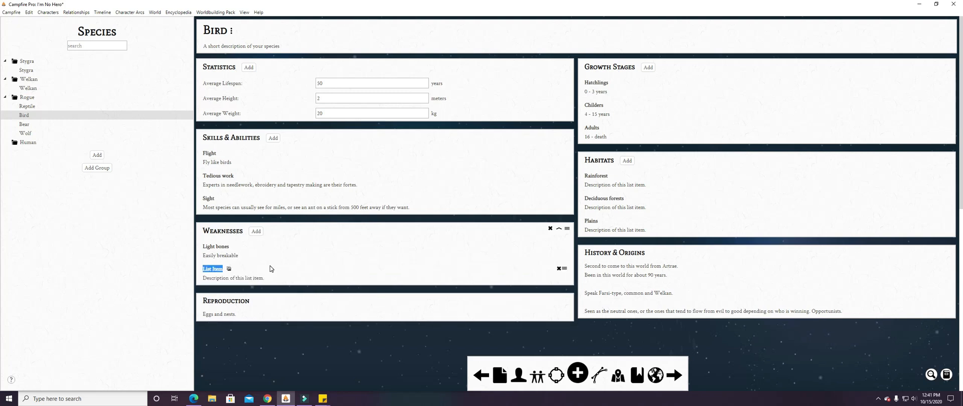
text(Prone to Opportunity)
Replace the placeholder History & Origins text of the Bear species with "70 years"
click(96, 125)
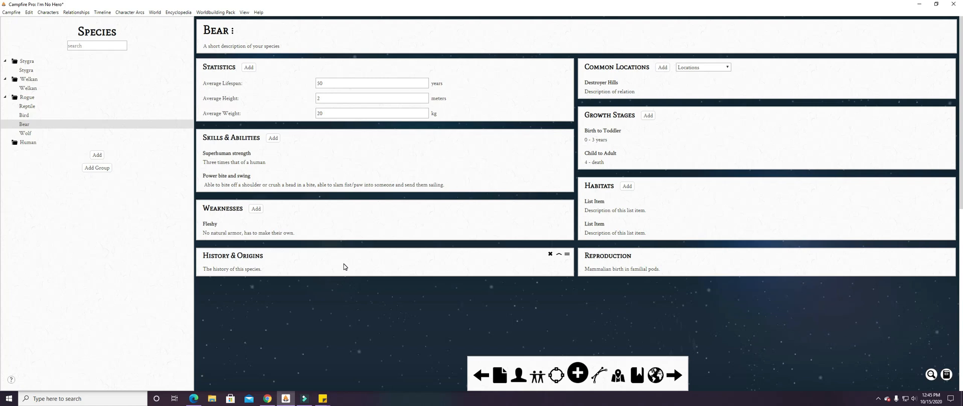
drag(262, 269, 204, 271)
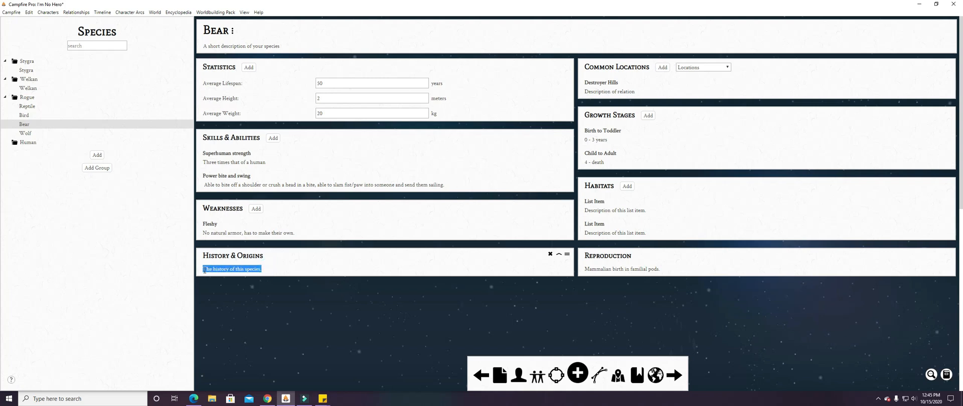
key(BackSpace)
text(70 years)
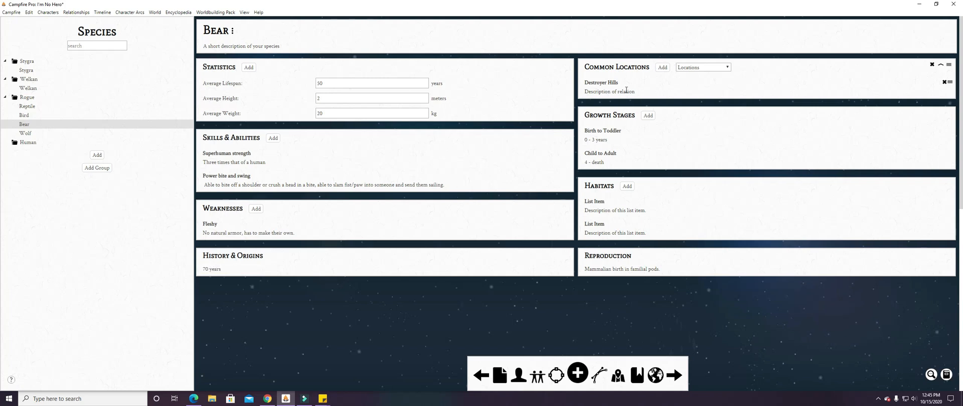
View the Bear's linked Destroyer Hills location on its world map and return to the species pages
click(613, 83)
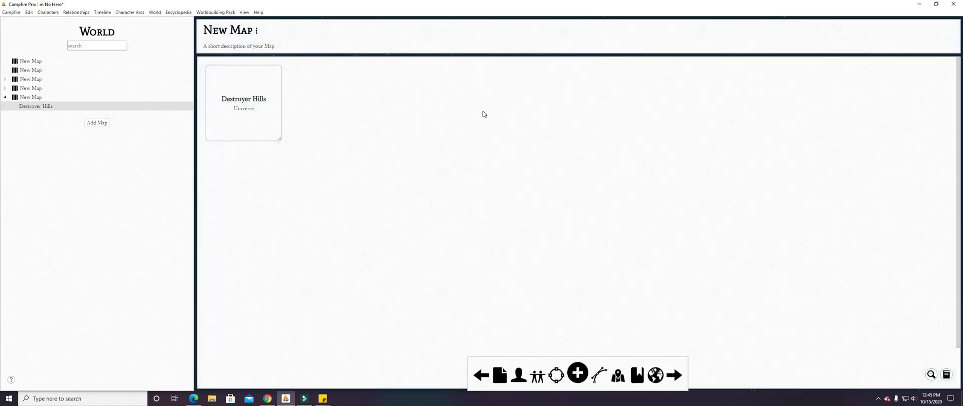
click(216, 12)
click(213, 22)
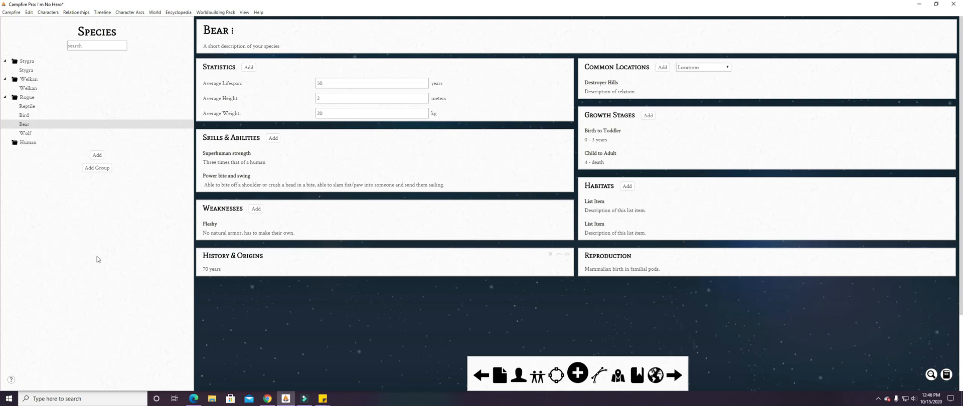
Replace the placeholder History & Origins text of the Wolf species with "80 years"
click(26, 134)
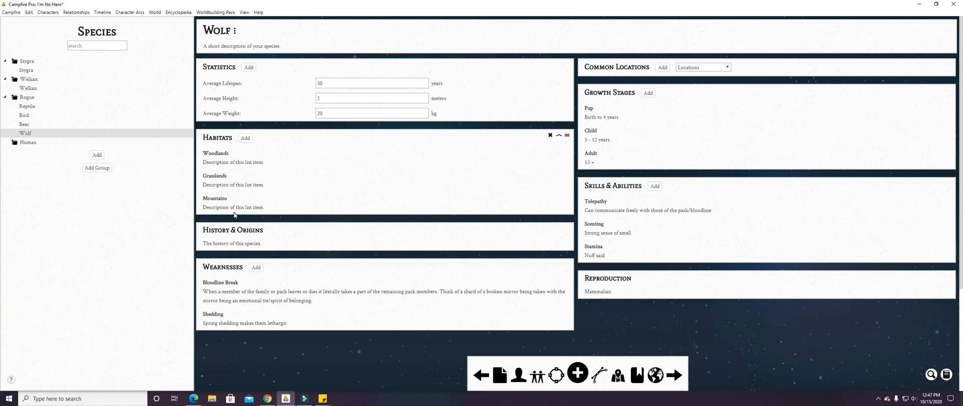
drag(266, 243, 204, 246)
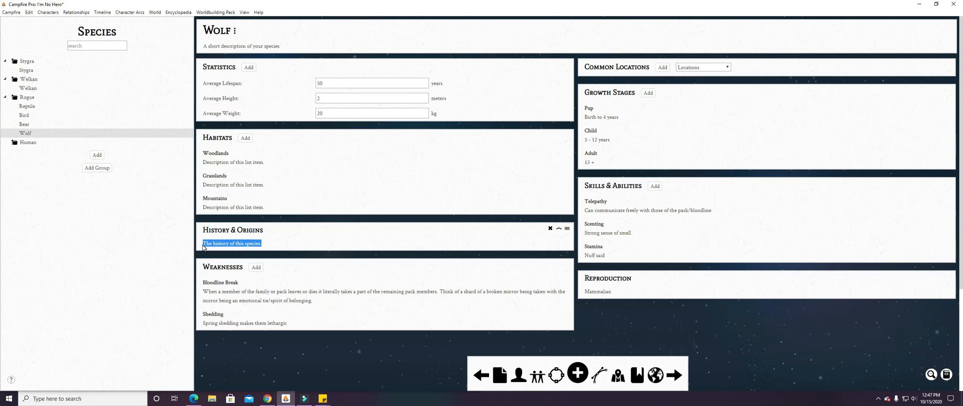
key(BackSpace)
text(80 years)
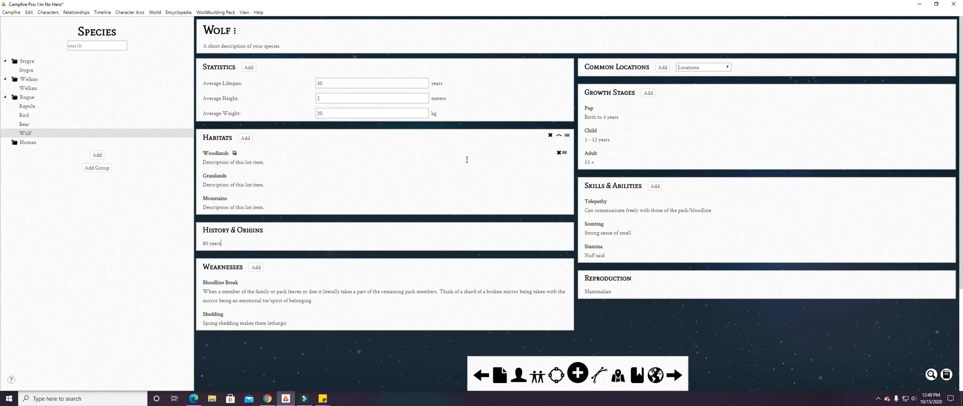
click(31, 97)
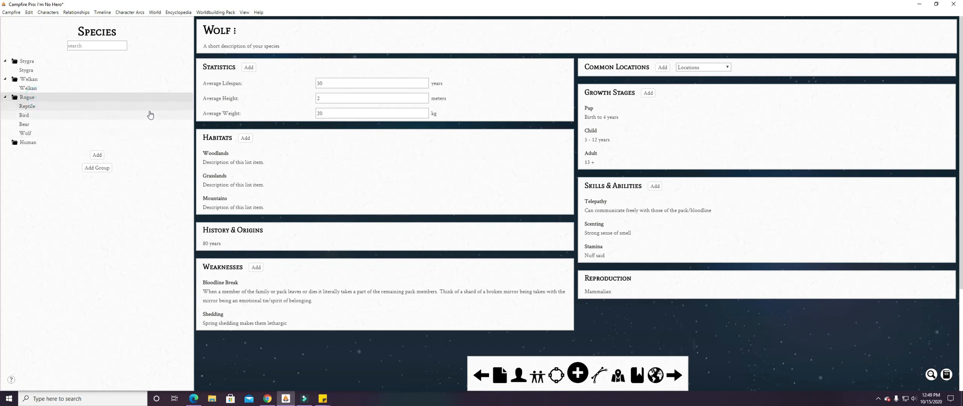